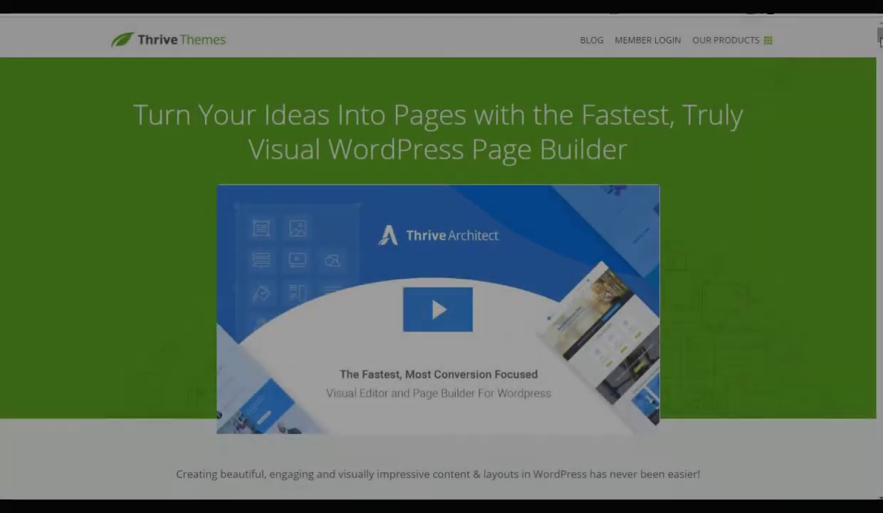
{"action": "left_click_drag", "start_coordinate": [880, 41], "coordinate": [878, 100]}
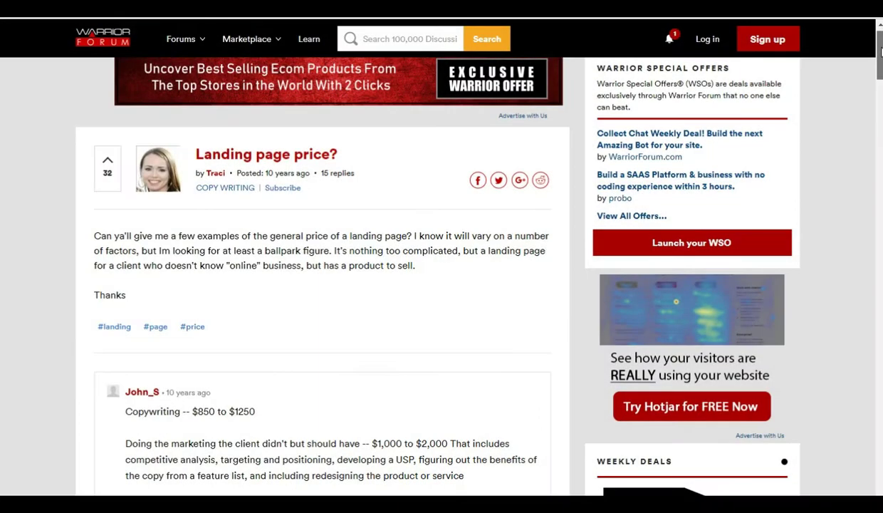
{"action": "left_click_drag", "start_coordinate": [880, 51], "coordinate": [881, 96]}
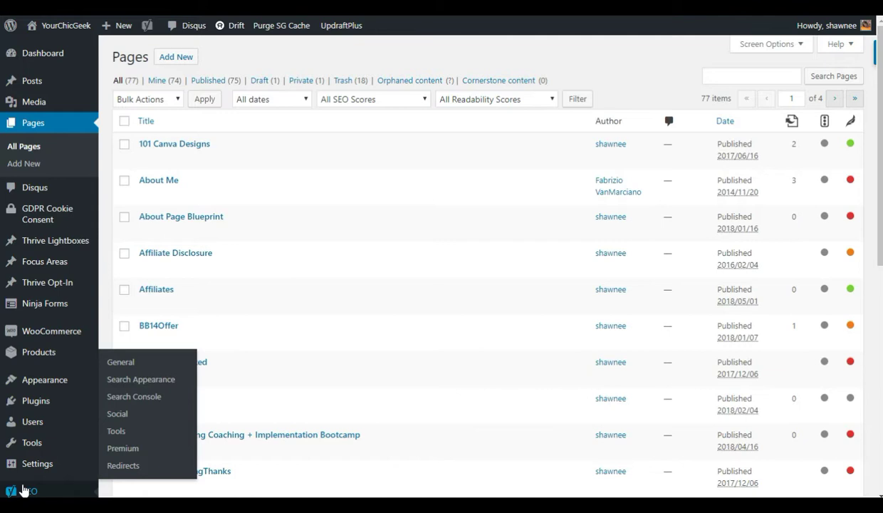
- Open the Thrive Product Manager to check which plugins are installed and licensed on the site
{"action": "scroll", "coordinate": [21, 432], "scroll_direction": "down", "scroll_amount": 5}
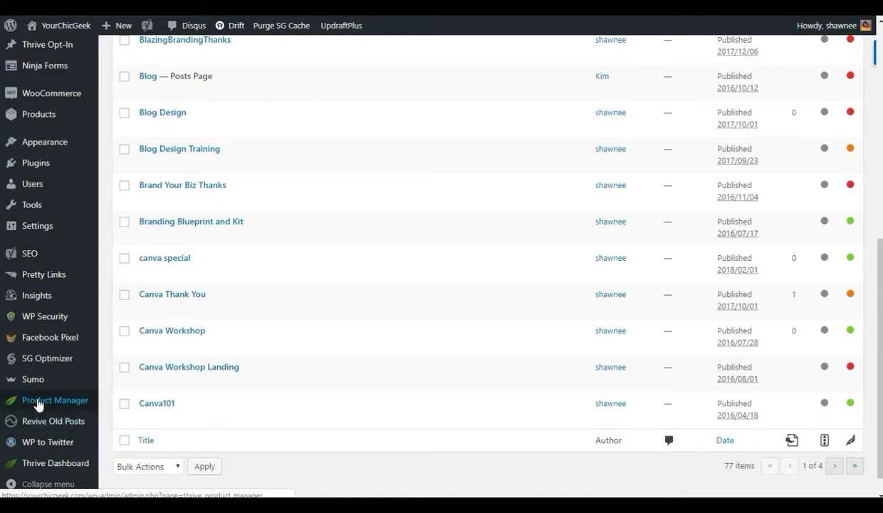
{"action": "left_click", "coordinate": [38, 403]}
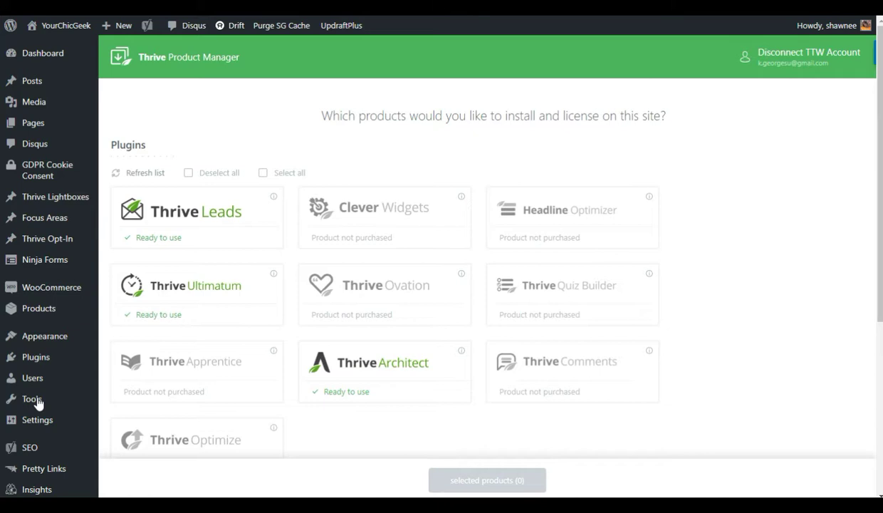
- Create a new page titled "Test Sales Page" and launch Thrive Architect on it
{"action": "mouse_move", "coordinate": [119, 25]}
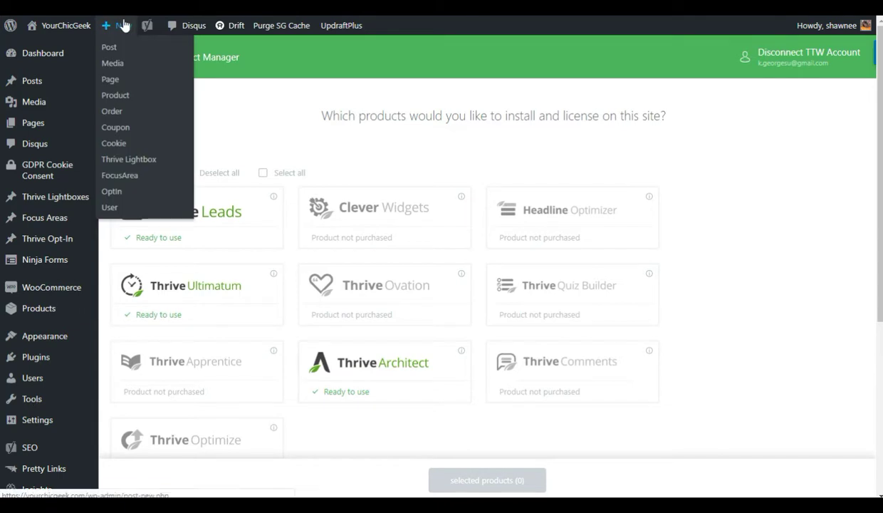
{"action": "left_click", "coordinate": [119, 85]}
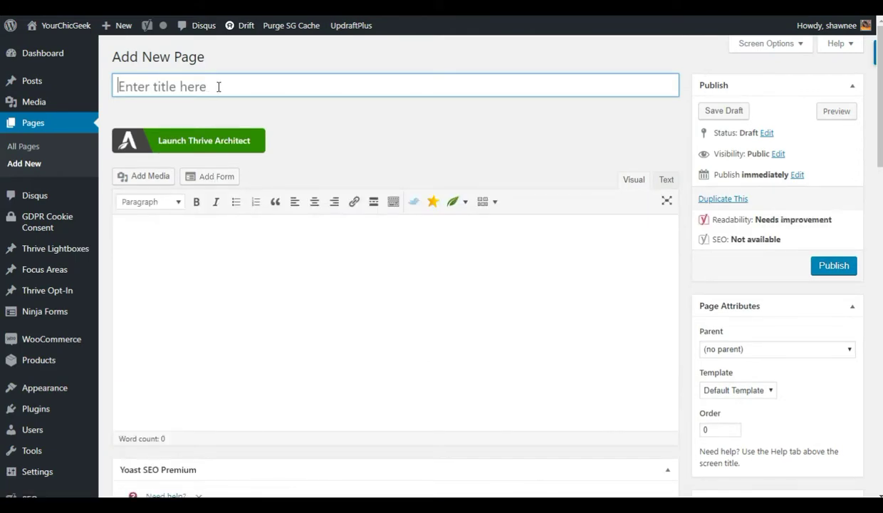
{"action": "type", "text": "Sales "}
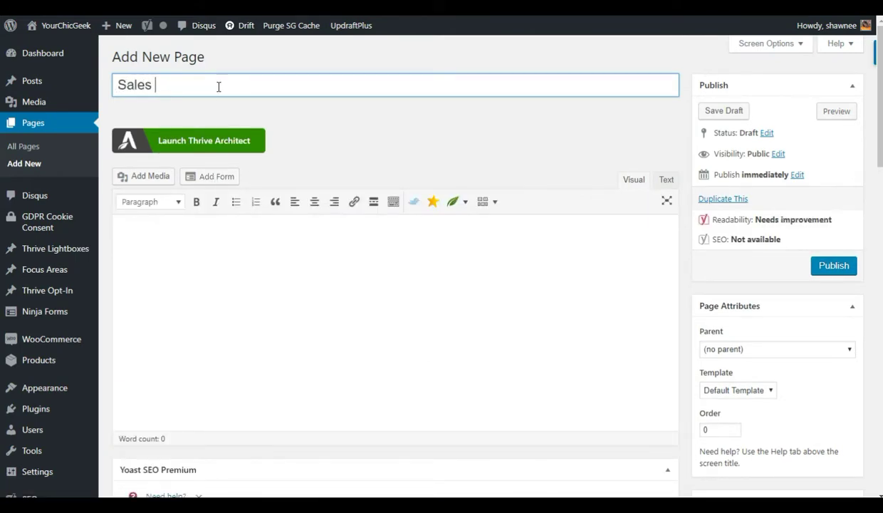
{"action": "type", "text": "Page"}
{"action": "left_click_drag", "start_coordinate": [218, 86], "coordinate": [118, 85]}
{"action": "type", "text": "Test Sales Page"}
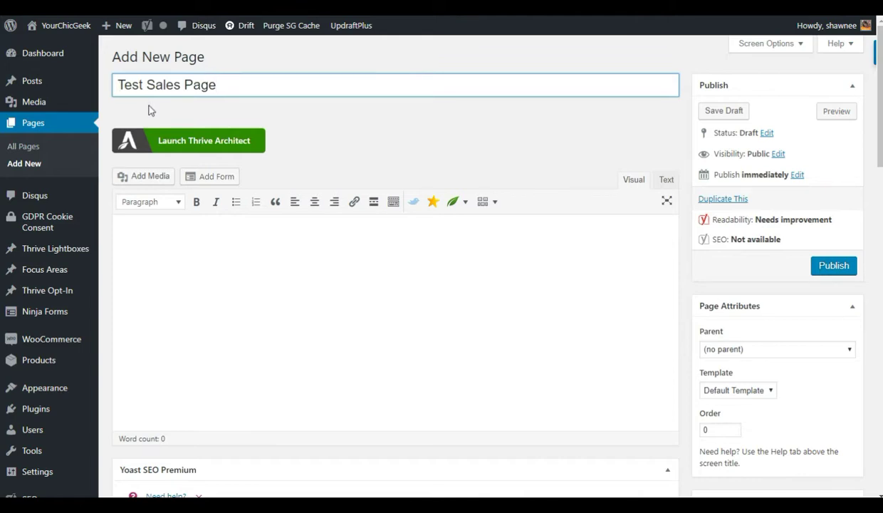
{"action": "left_click", "coordinate": [189, 145]}
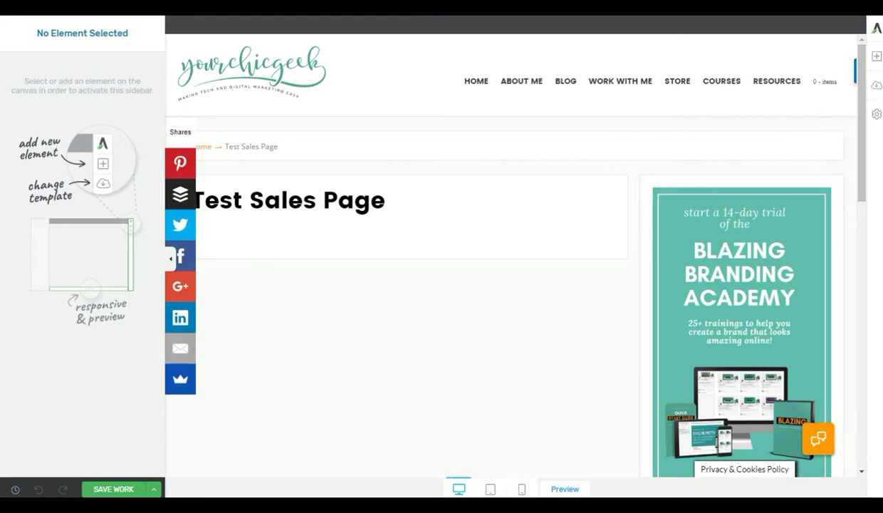
- Open the landing page template library and filter the default templates by the sales page tag
{"action": "left_click", "coordinate": [877, 59]}
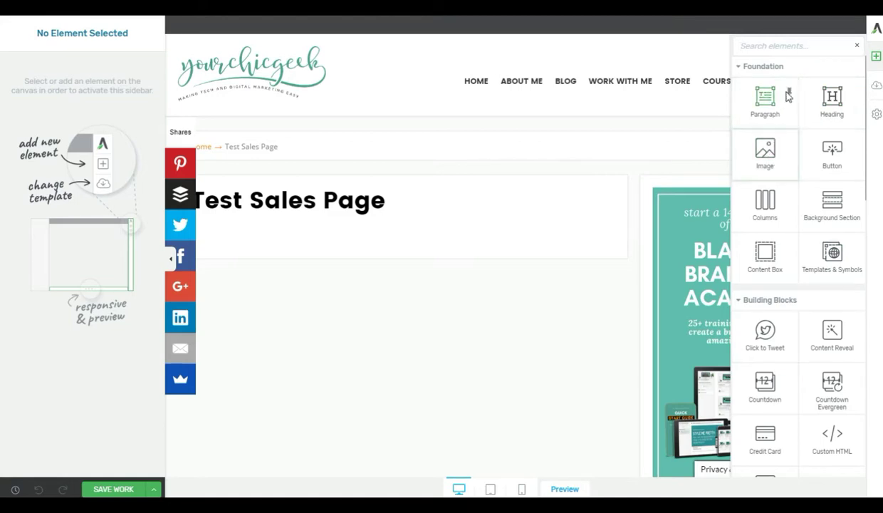
{"action": "left_click", "coordinate": [857, 47]}
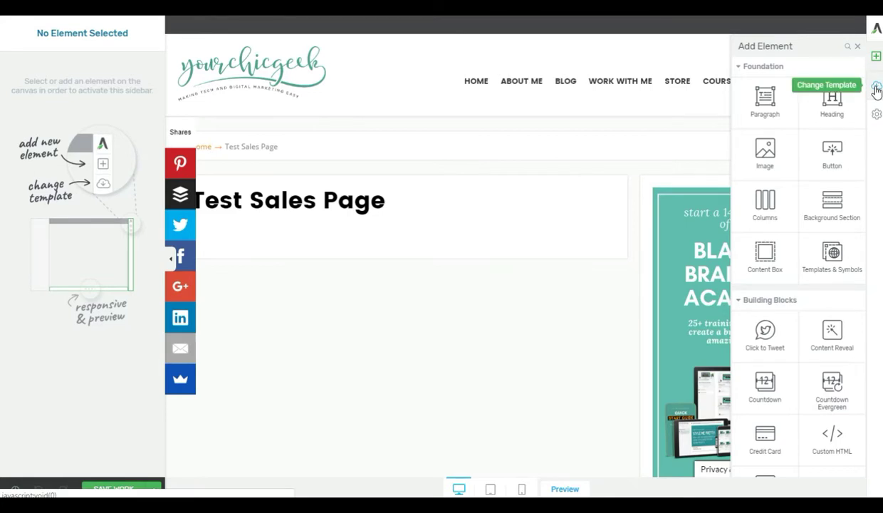
{"action": "left_click", "coordinate": [876, 87]}
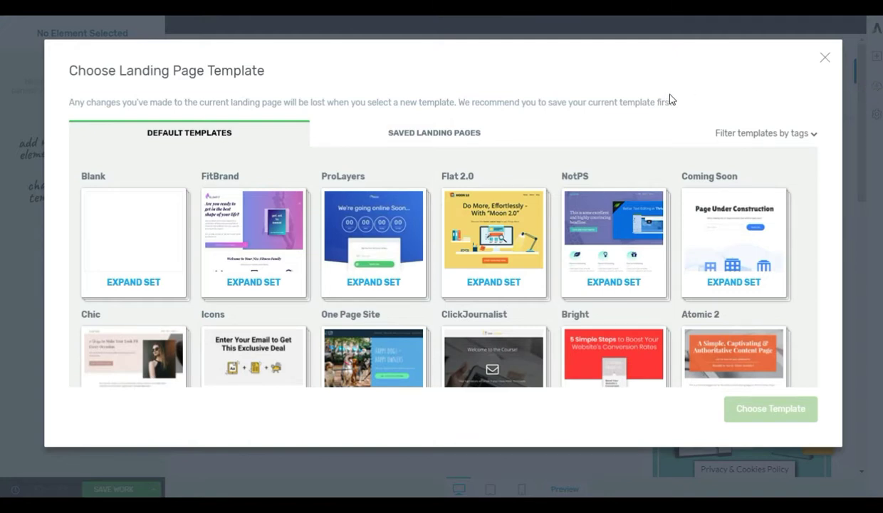
{"action": "scroll", "coordinate": [685, 175], "scroll_direction": "down", "scroll_amount": 4}
{"action": "scroll", "coordinate": [685, 175], "scroll_direction": "down", "scroll_amount": 10}
{"action": "scroll", "coordinate": [688, 175], "scroll_direction": "up", "scroll_amount": 15}
{"action": "left_click", "coordinate": [758, 136]}
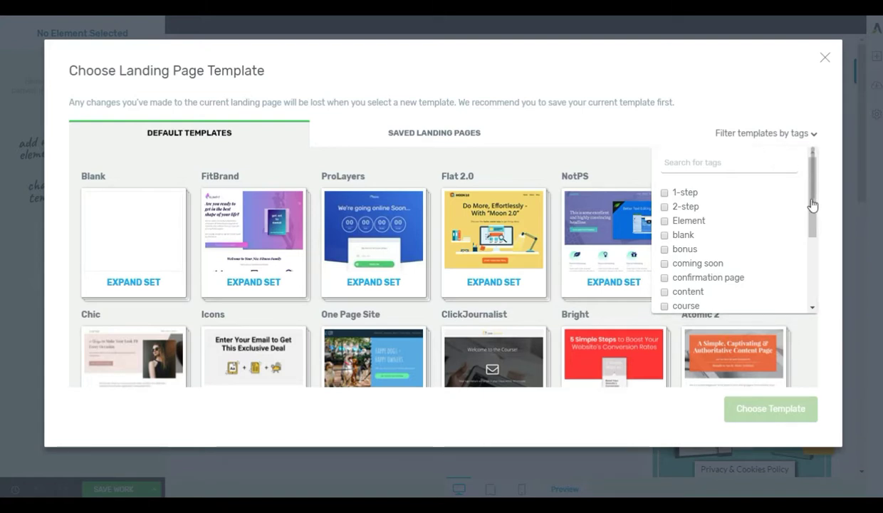
{"action": "left_click_drag", "start_coordinate": [815, 209], "coordinate": [808, 276]}
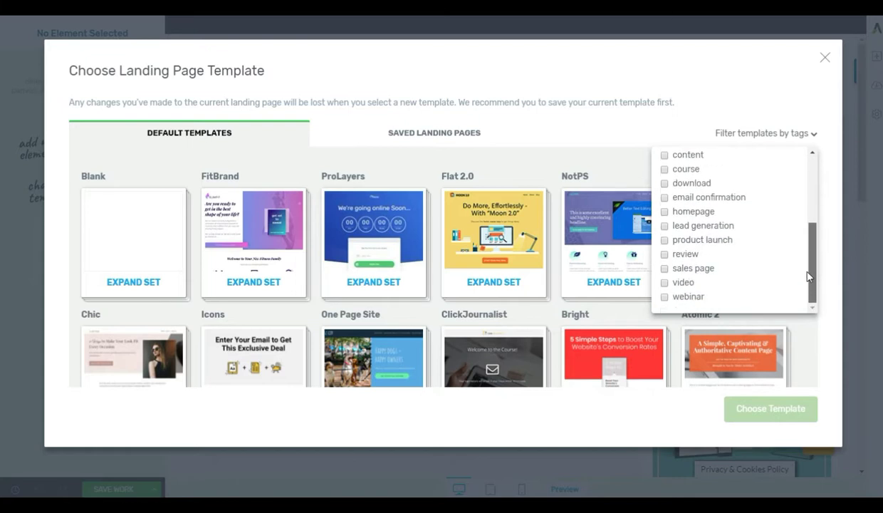
{"action": "left_click", "coordinate": [665, 269]}
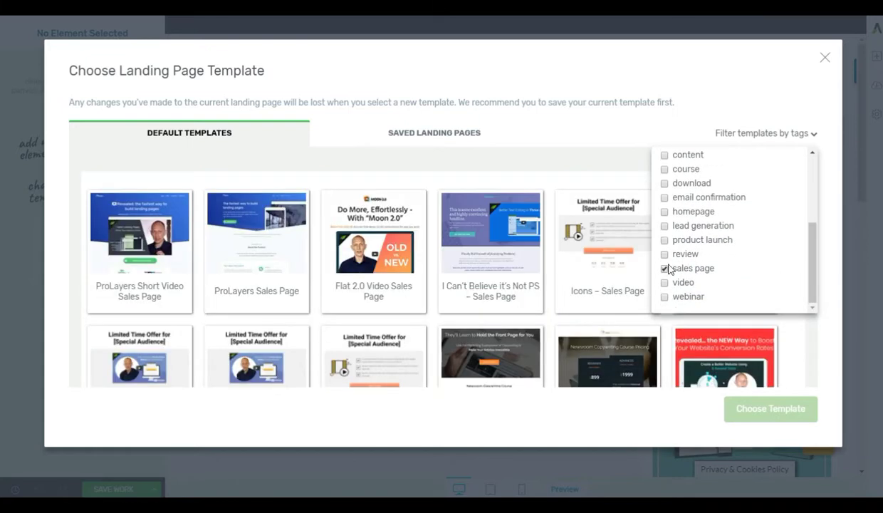
{"action": "left_click", "coordinate": [589, 135]}
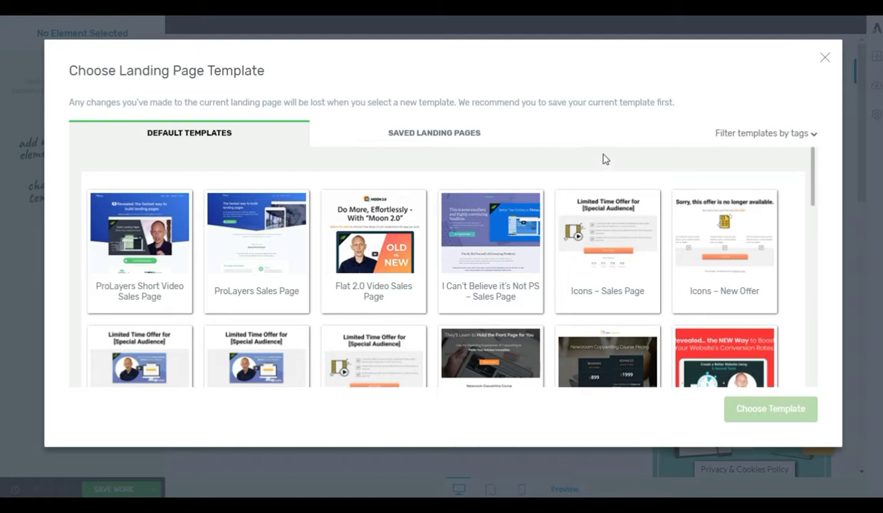
- Browse the filtered sales page templates and apply the ProLayers Sales Page template to the page
{"action": "scroll", "coordinate": [617, 203], "scroll_direction": "down", "scroll_amount": 3}
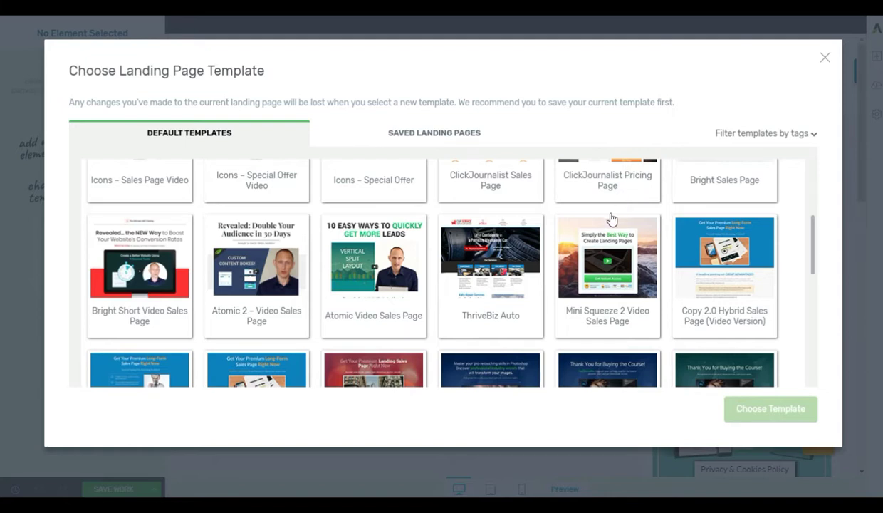
{"action": "scroll", "coordinate": [614, 208], "scroll_direction": "down", "scroll_amount": 3}
{"action": "scroll", "coordinate": [611, 211], "scroll_direction": "down", "scroll_amount": 3}
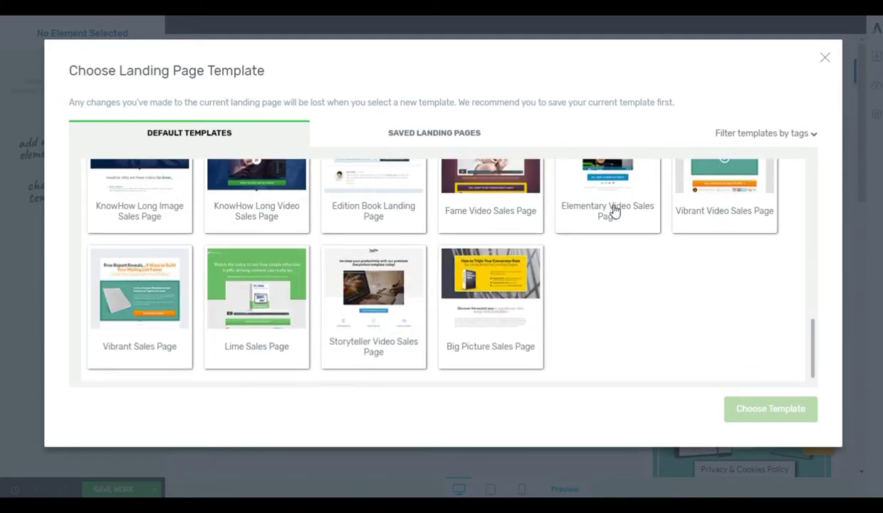
{"action": "scroll", "coordinate": [631, 285], "scroll_direction": "up", "scroll_amount": 6}
{"action": "scroll", "coordinate": [622, 264], "scroll_direction": "up", "scroll_amount": 1}
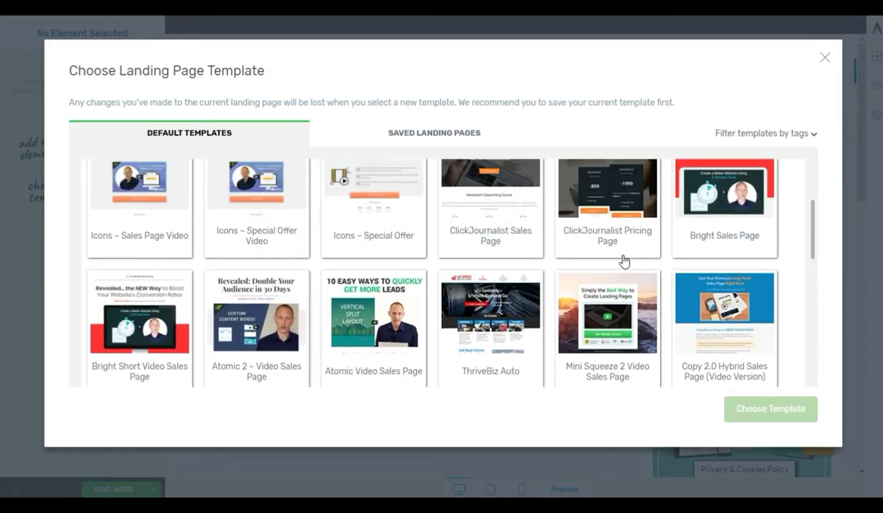
{"action": "scroll", "coordinate": [624, 258], "scroll_direction": "up", "scroll_amount": 2}
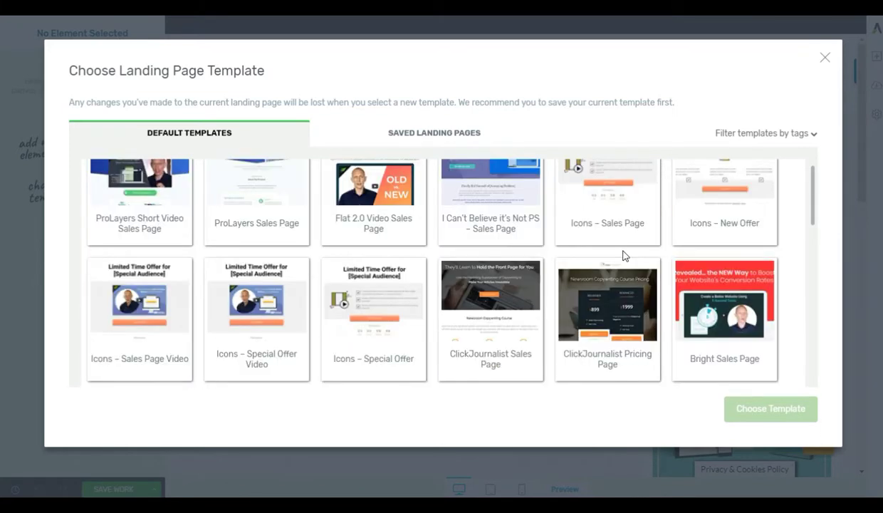
{"action": "scroll", "coordinate": [624, 257], "scroll_direction": "up", "scroll_amount": 2}
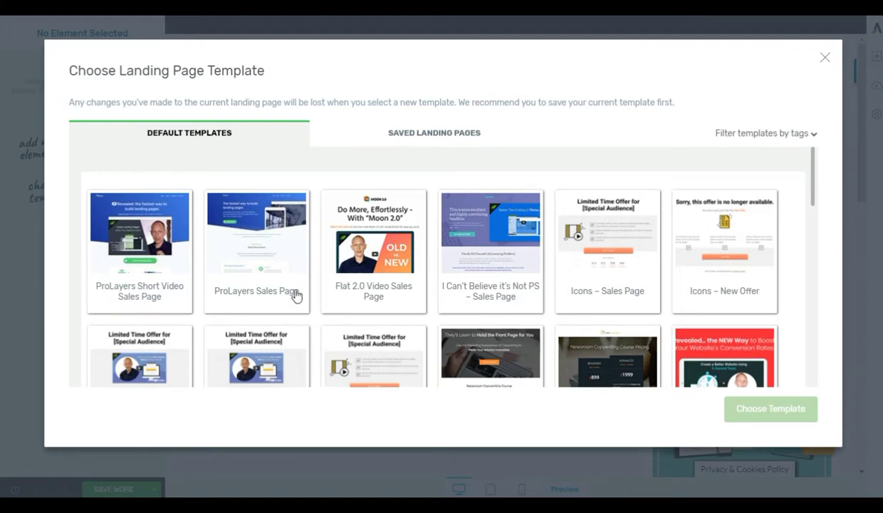
{"action": "left_click", "coordinate": [233, 295]}
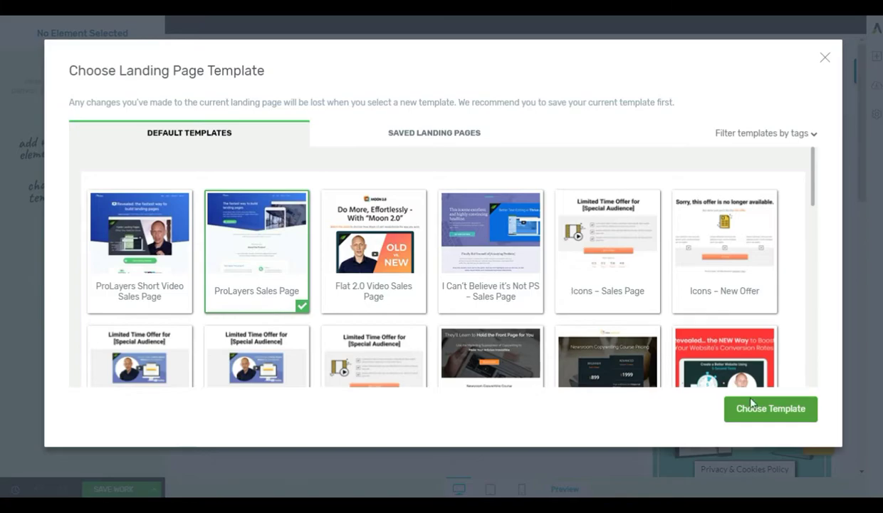
{"action": "left_click", "coordinate": [769, 410]}
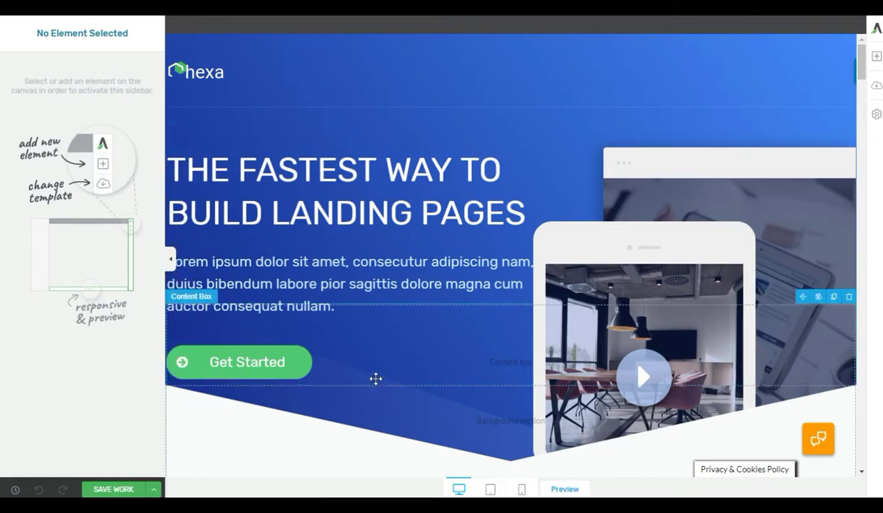
- Review the template's sections from the hero area down to the testimonials, ending back at the start of the page
{"action": "scroll", "coordinate": [371, 368], "scroll_direction": "down", "scroll_amount": 1}
{"action": "scroll", "coordinate": [371, 367], "scroll_direction": "down", "scroll_amount": 7}
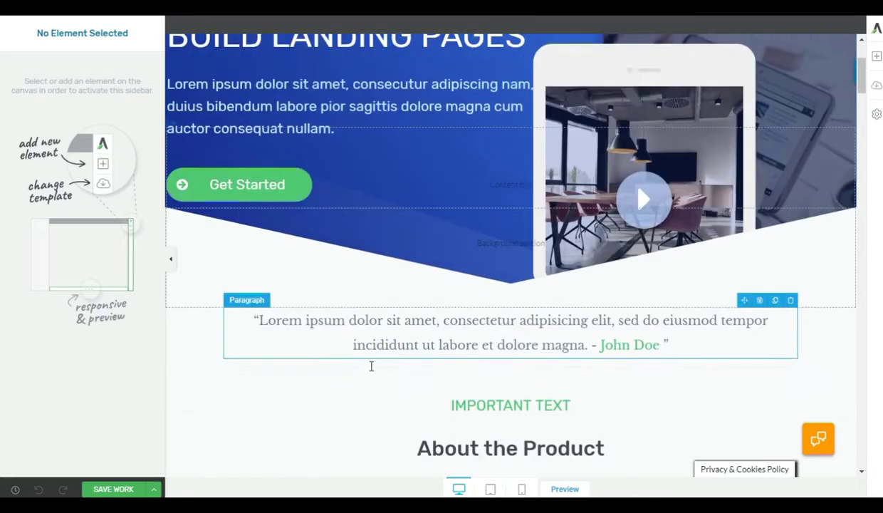
{"action": "scroll", "coordinate": [372, 368], "scroll_direction": "down", "scroll_amount": 8}
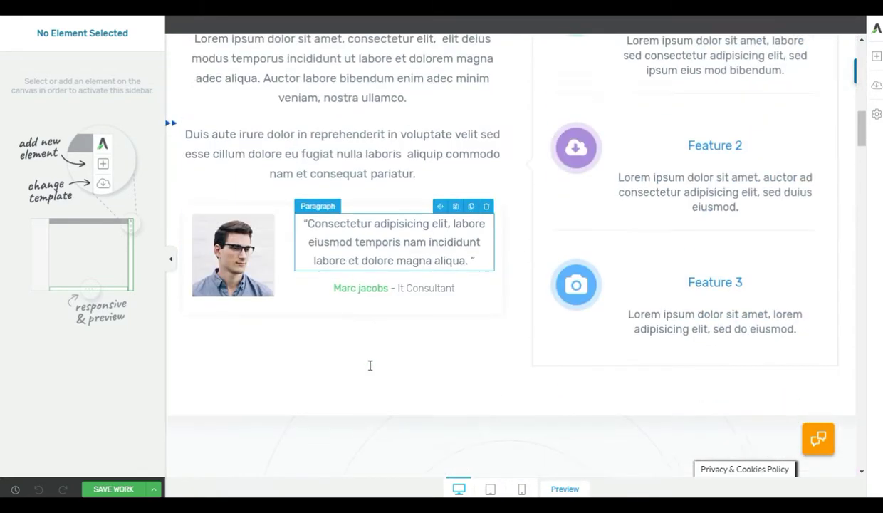
{"action": "scroll", "coordinate": [368, 364], "scroll_direction": "up", "scroll_amount": 1}
{"action": "scroll", "coordinate": [327, 360], "scroll_direction": "down", "scroll_amount": 10}
{"action": "scroll", "coordinate": [324, 365], "scroll_direction": "down", "scroll_amount": 5}
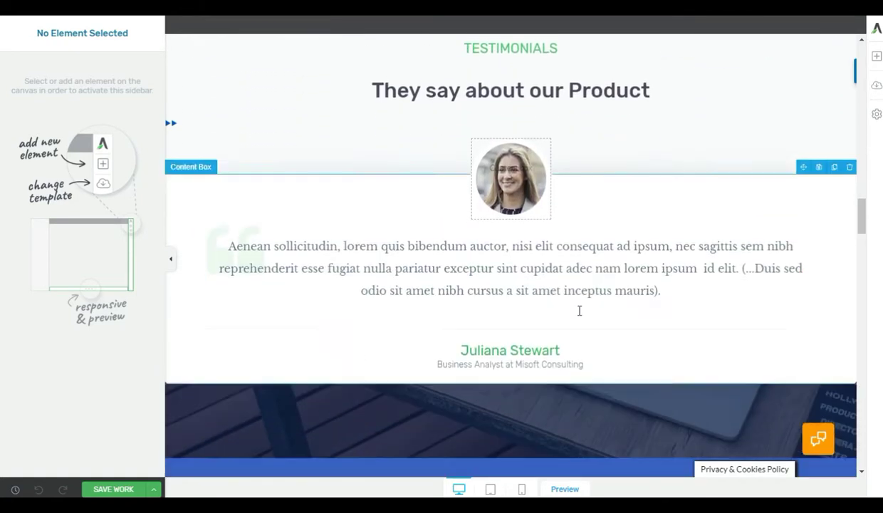
{"action": "left_click_drag", "start_coordinate": [861, 225], "coordinate": [870, 59]}
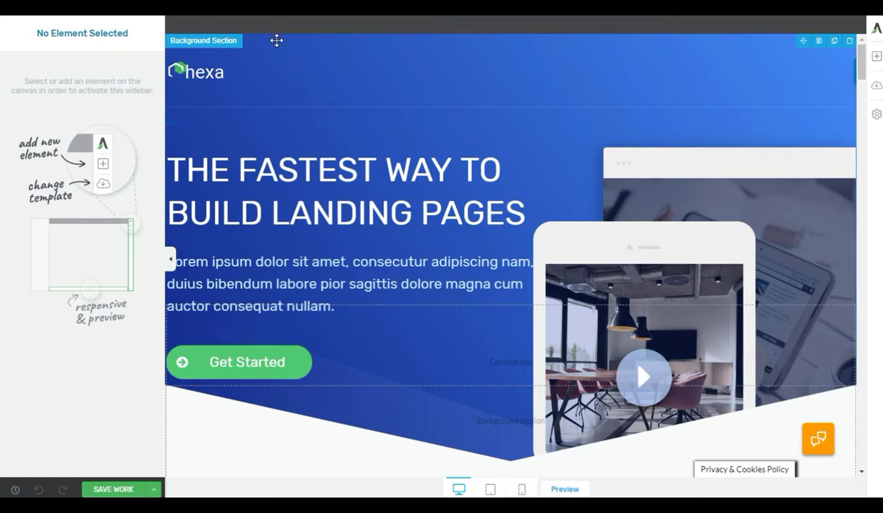
- Select the hero background section and delete the linear gradient layer from its background style
{"action": "left_click", "coordinate": [276, 40]}
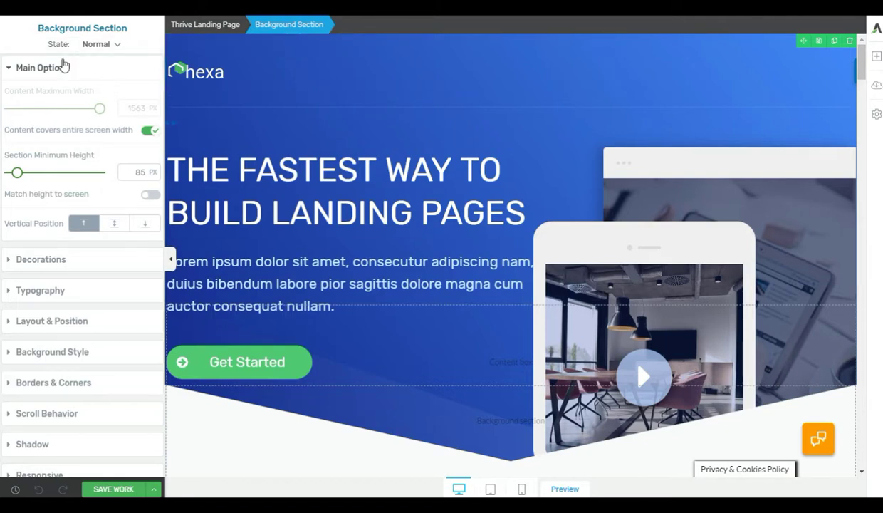
{"action": "left_click", "coordinate": [10, 72]}
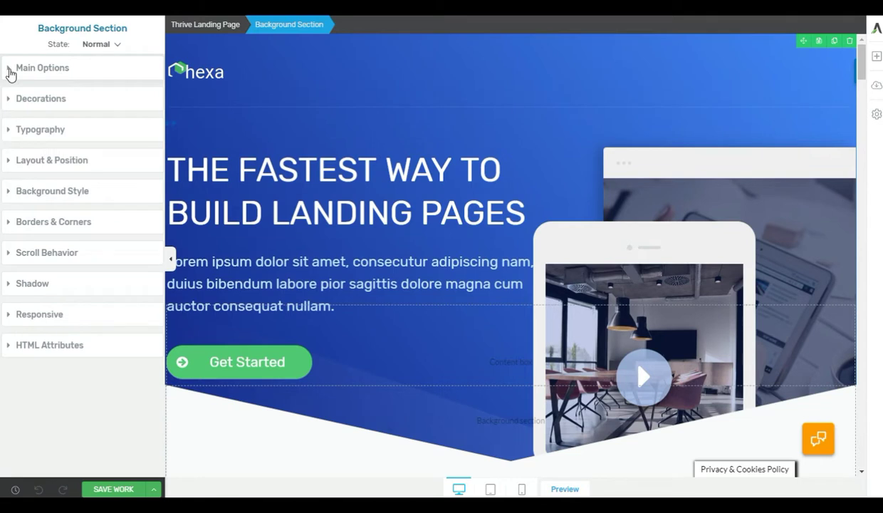
{"action": "left_click", "coordinate": [10, 194]}
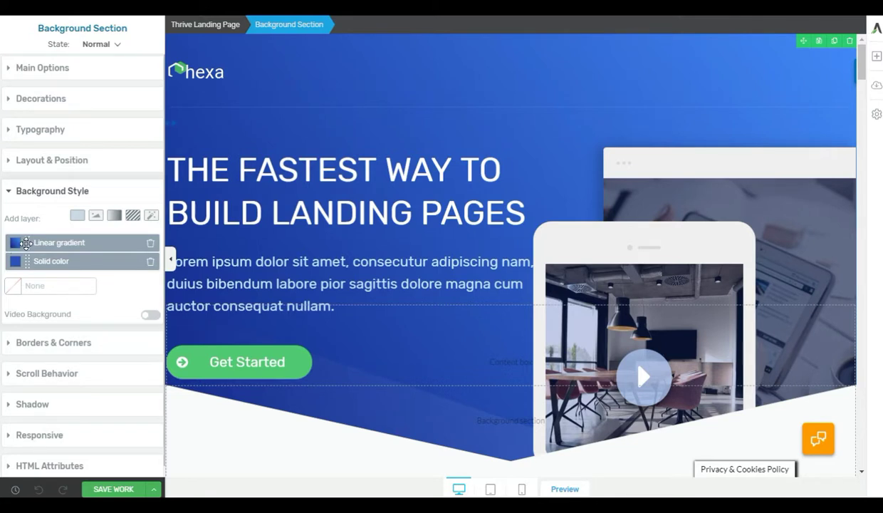
{"action": "left_click", "coordinate": [150, 244]}
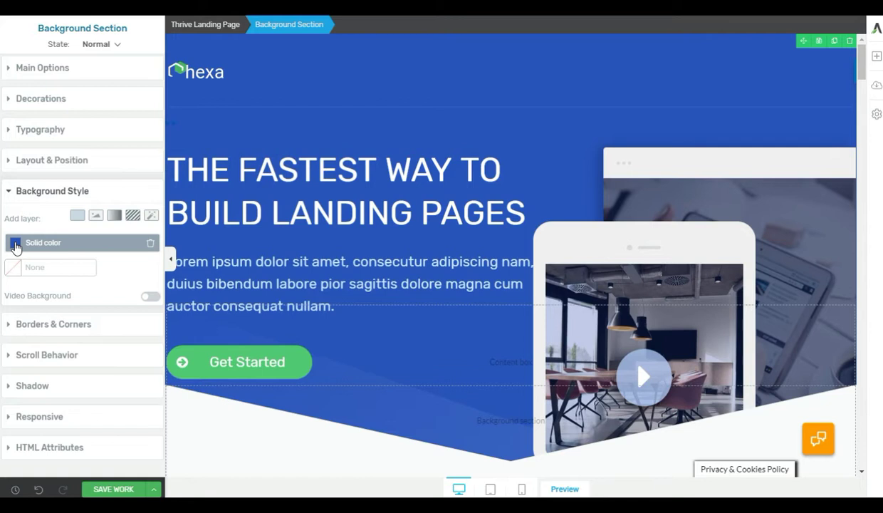
- Set the hero section's solid color background layer to #50a192
{"action": "left_click", "coordinate": [15, 245]}
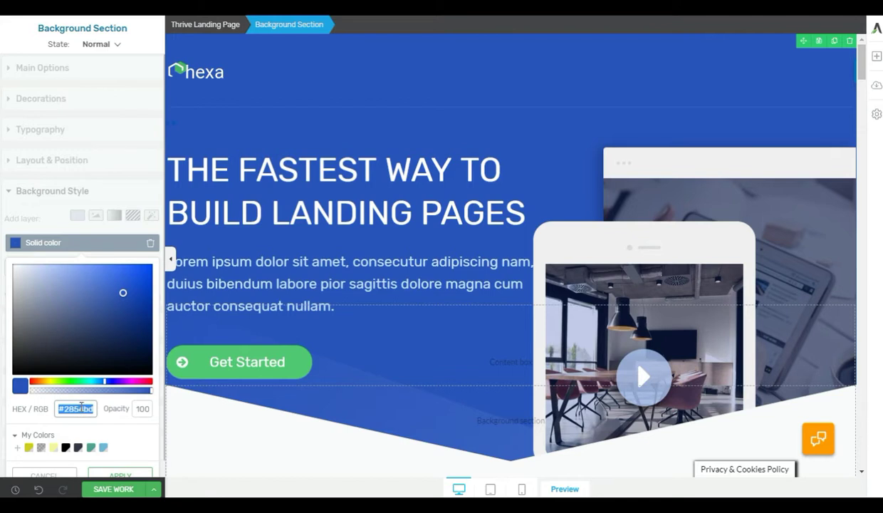
{"action": "type", "text": "#50a192"}
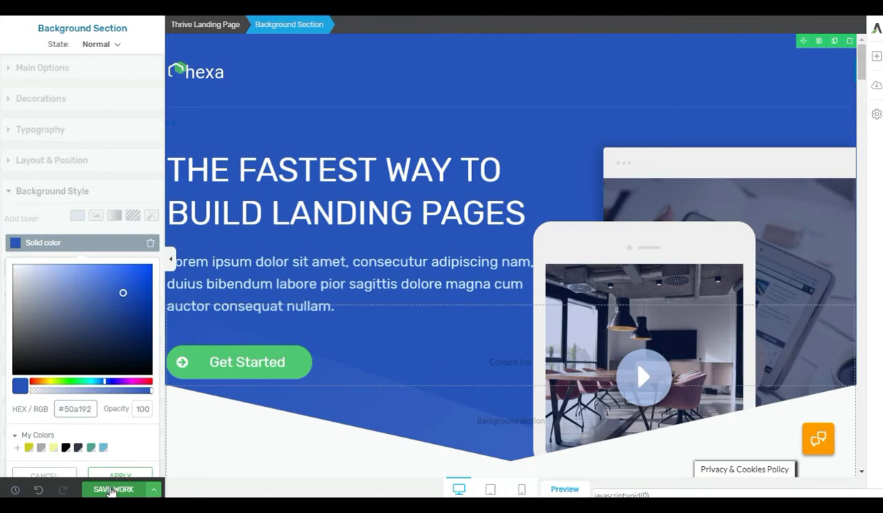
{"action": "left_click", "coordinate": [122, 474]}
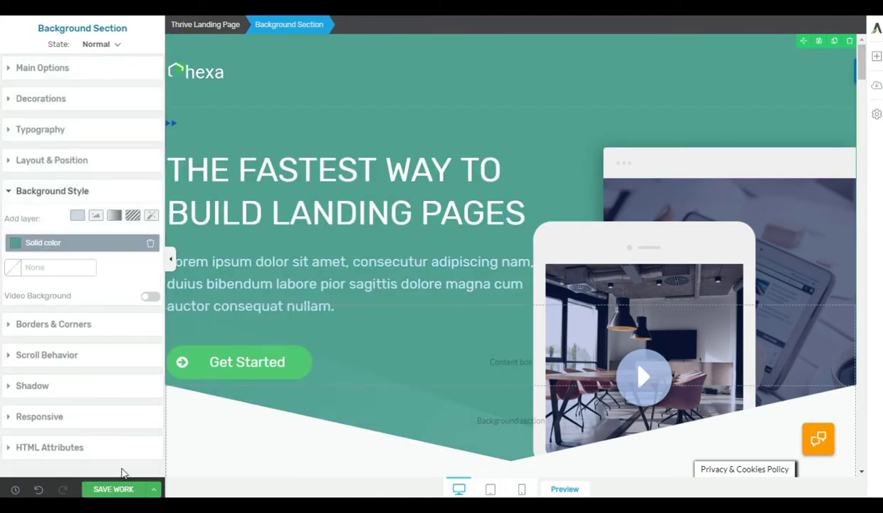
- Save the page and hide the element settings to widen the canvas
{"action": "left_click", "coordinate": [121, 487]}
{"action": "left_click", "coordinate": [171, 260]}
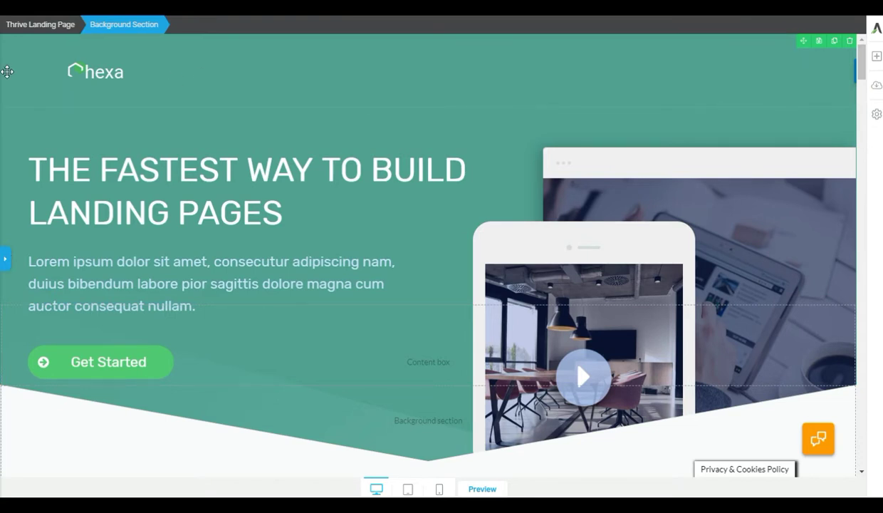
- Replace the heading "Text about the product" in the product section with "Add your own product info"
{"action": "scroll", "coordinate": [114, 146], "scroll_direction": "down", "scroll_amount": 1}
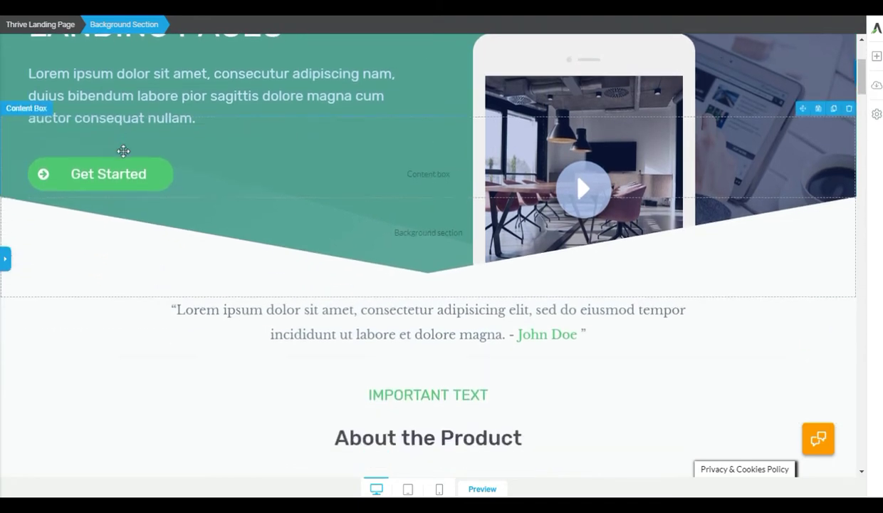
{"action": "scroll", "coordinate": [124, 151], "scroll_direction": "down", "scroll_amount": 3}
{"action": "scroll", "coordinate": [123, 151], "scroll_direction": "up", "scroll_amount": 2}
{"action": "scroll", "coordinate": [123, 151], "scroll_direction": "down", "scroll_amount": 4}
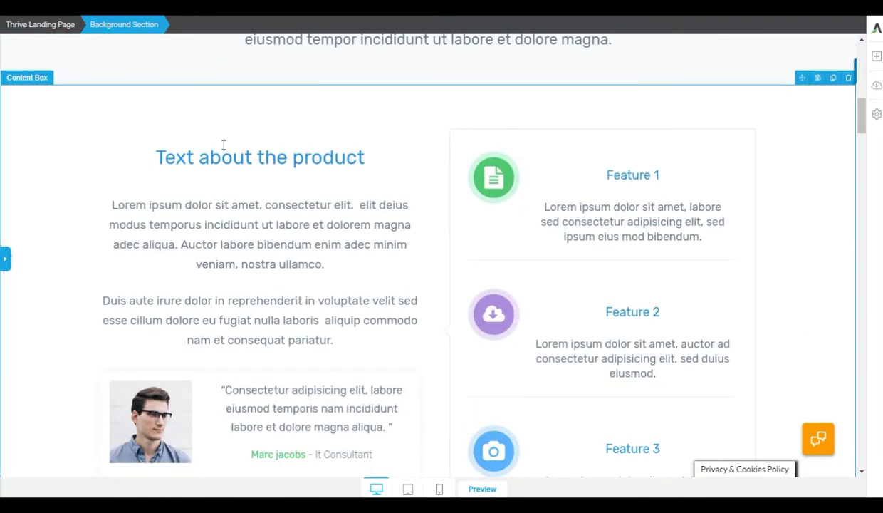
{"action": "left_click", "coordinate": [305, 155]}
{"action": "left_click_drag", "start_coordinate": [366, 156], "coordinate": [148, 156]}
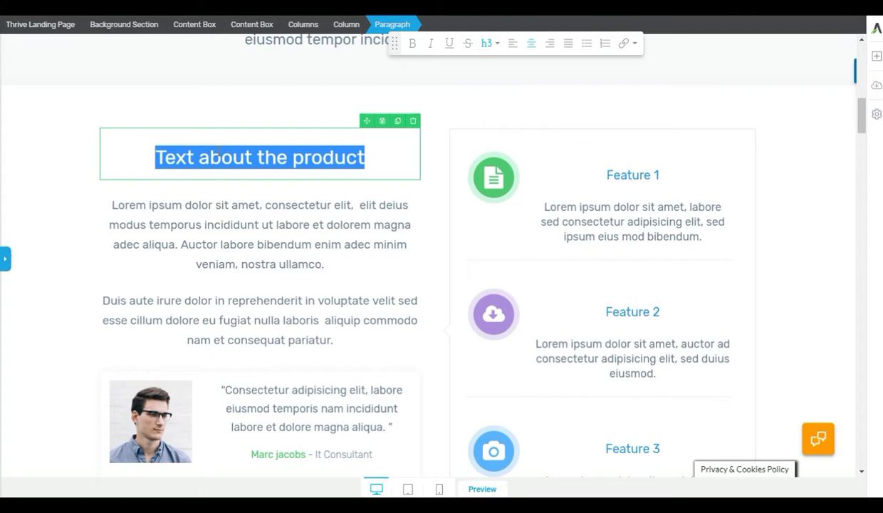
{"action": "type", "text": "Add your "}
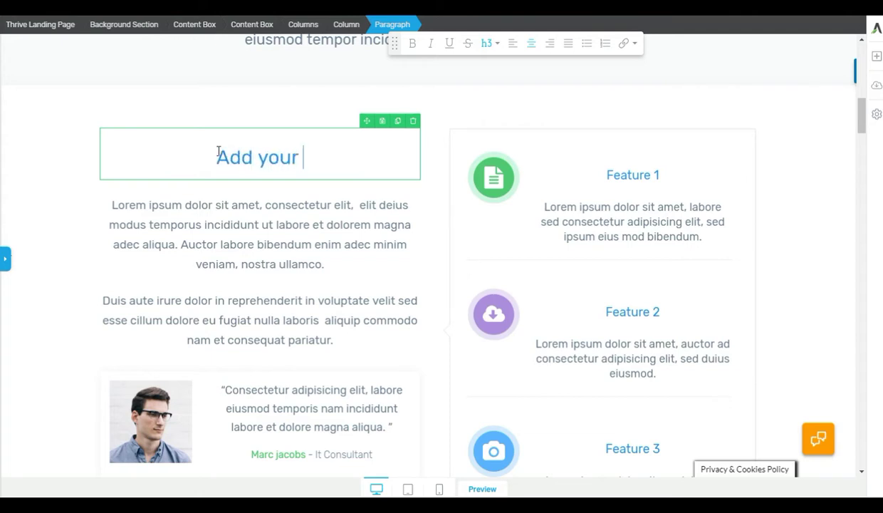
{"action": "type", "text": "own product info"}
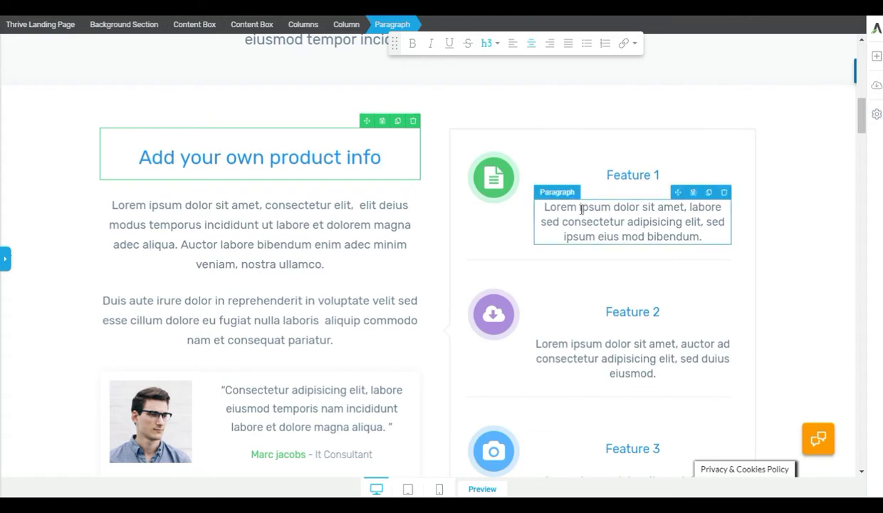
- Review the remaining sections from the features through the benefits, testimonials and call-to-action area, then return to the start of the page
{"action": "scroll", "coordinate": [628, 299], "scroll_direction": "down", "scroll_amount": 5}
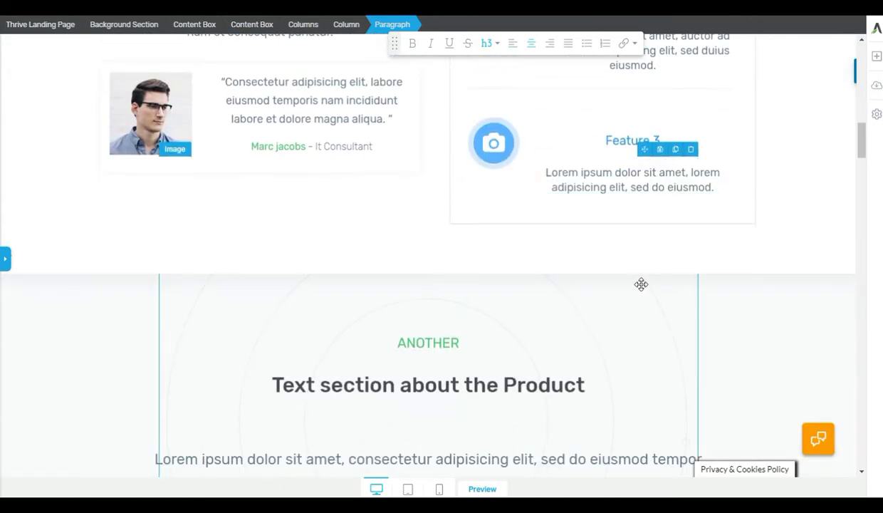
{"action": "scroll", "coordinate": [641, 281], "scroll_direction": "down", "scroll_amount": 12}
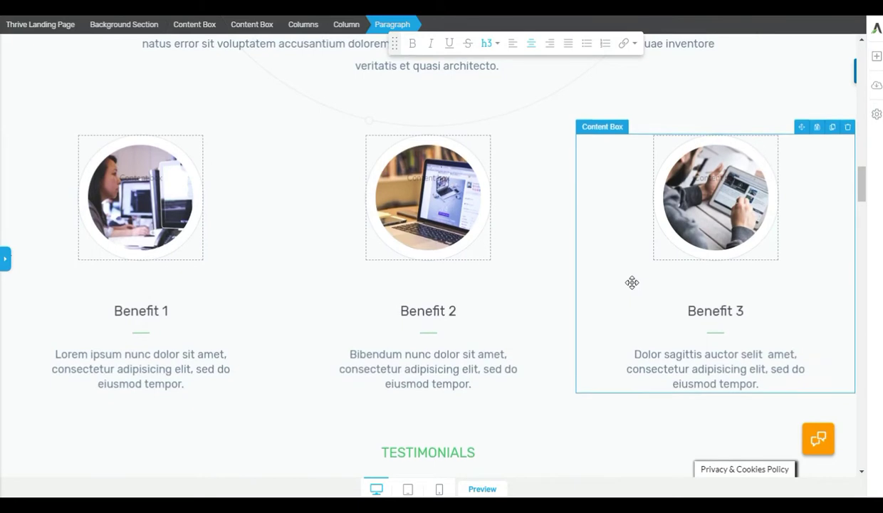
{"action": "scroll", "coordinate": [631, 281], "scroll_direction": "down", "scroll_amount": 6}
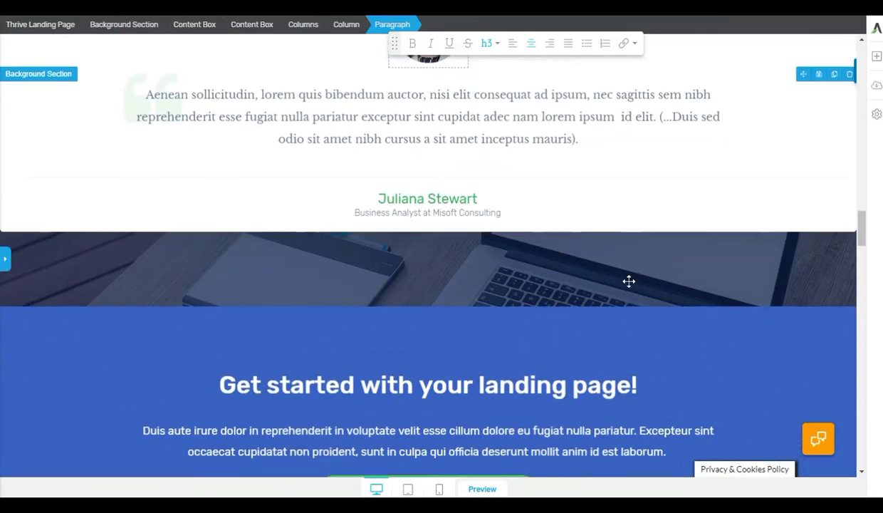
{"action": "scroll", "coordinate": [625, 280], "scroll_direction": "down", "scroll_amount": 2}
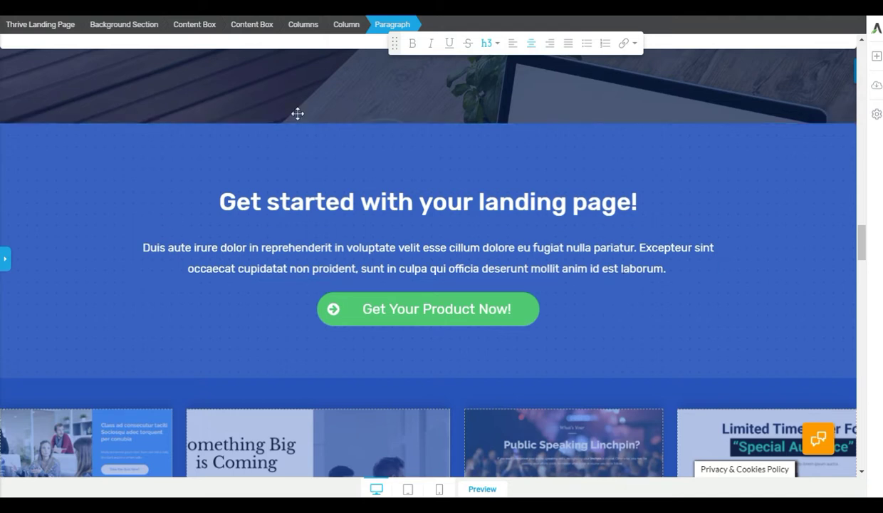
{"action": "left_click", "coordinate": [280, 138]}
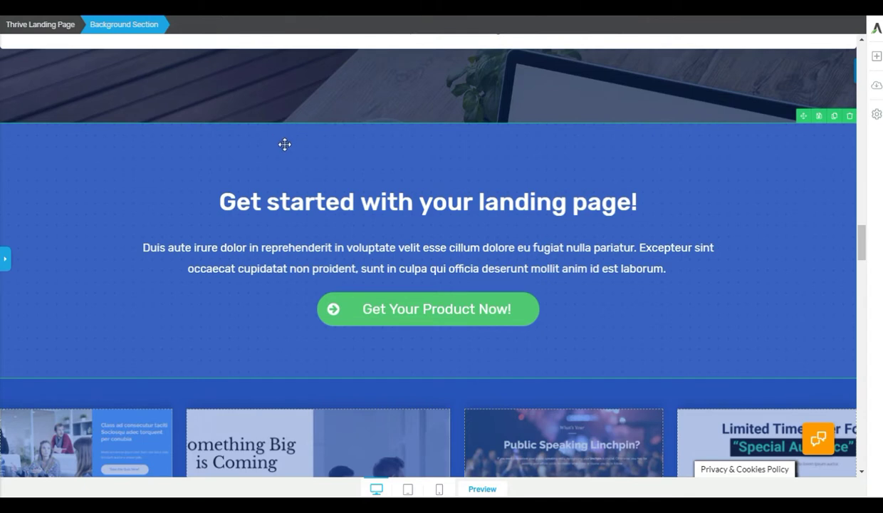
{"action": "scroll", "coordinate": [587, 218], "scroll_direction": "down", "scroll_amount": 1}
{"action": "scroll", "coordinate": [587, 218], "scroll_direction": "down", "scroll_amount": 10}
{"action": "scroll", "coordinate": [399, 235], "scroll_direction": "up", "scroll_amount": 10}
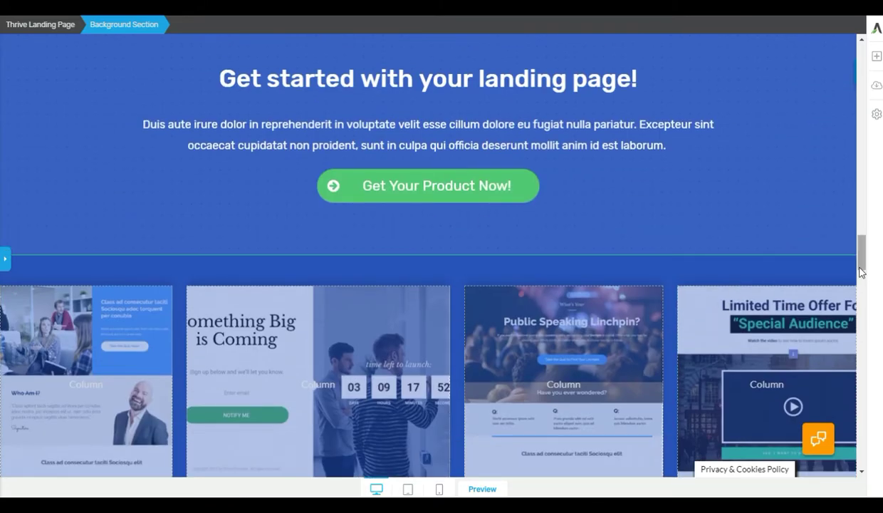
{"action": "left_click_drag", "start_coordinate": [862, 266], "coordinate": [869, 48]}
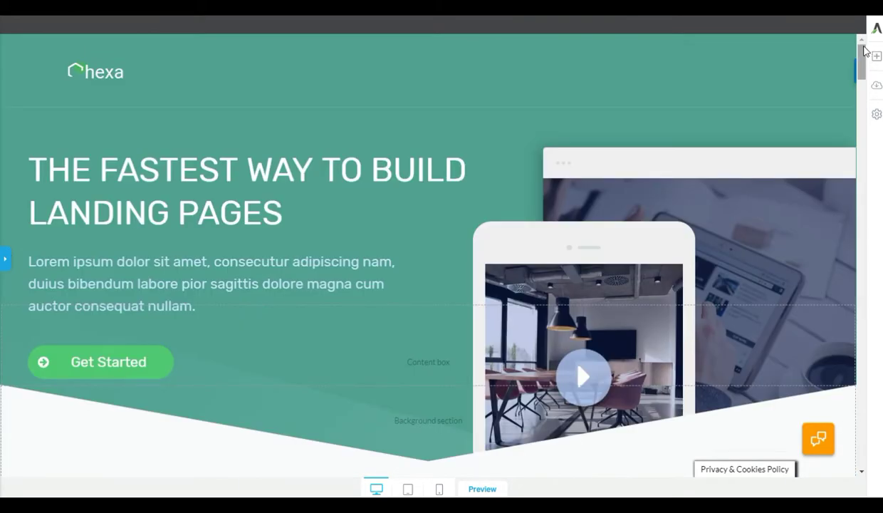